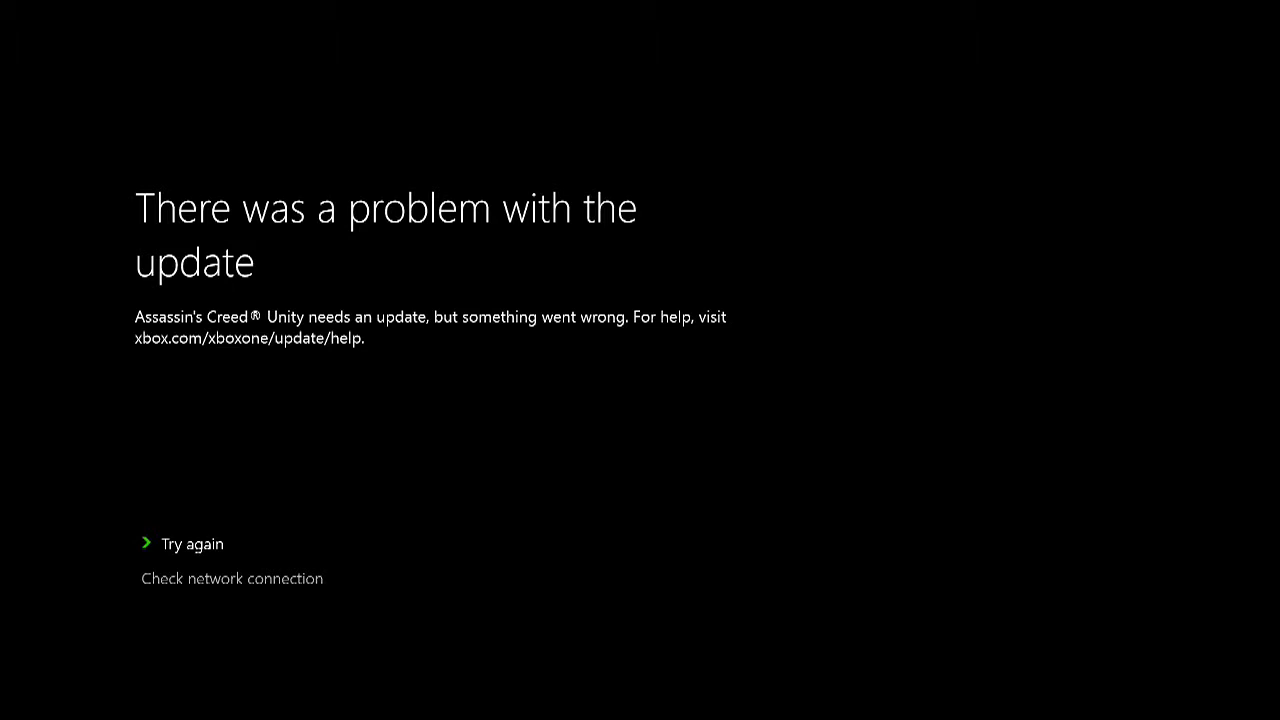
# Choose Try again on the Assassin's Creed Unity update error screen.
pyautogui.press('Down')
pyautogui.press('Return')
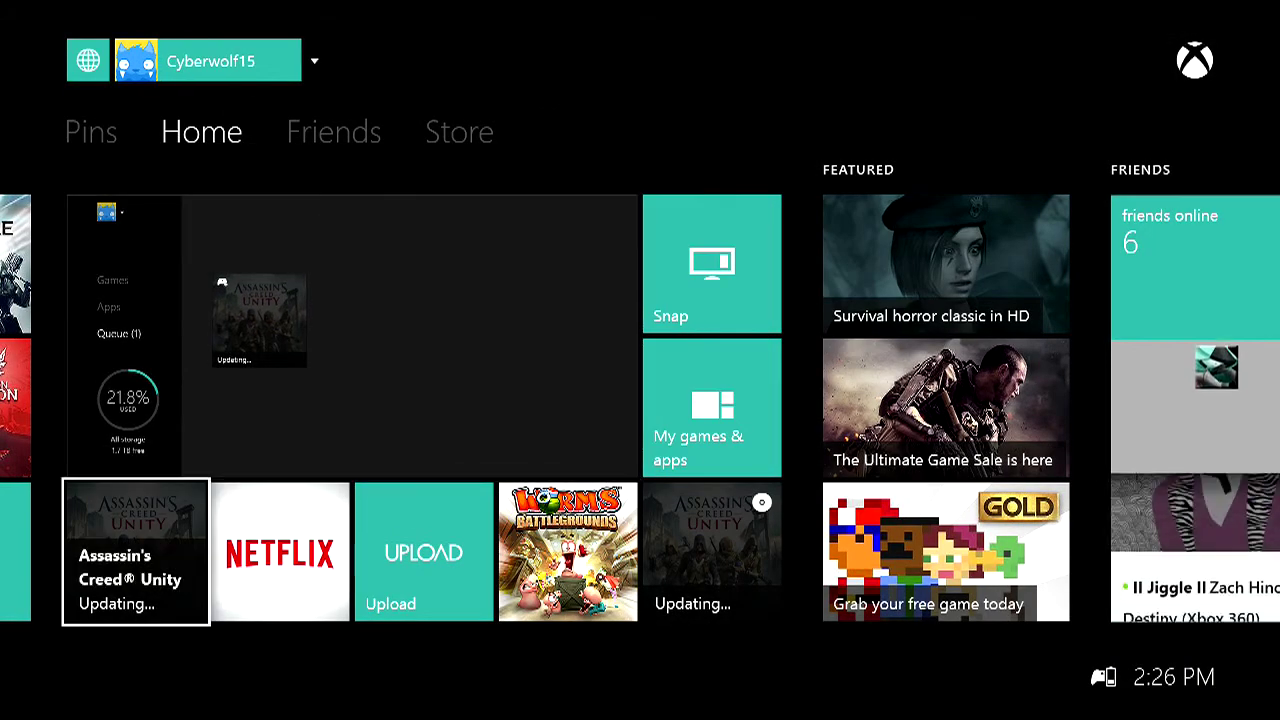
# Go from the Home dashboard to the full installation queue.
pyautogui.press('Up')
pyautogui.press('Down')
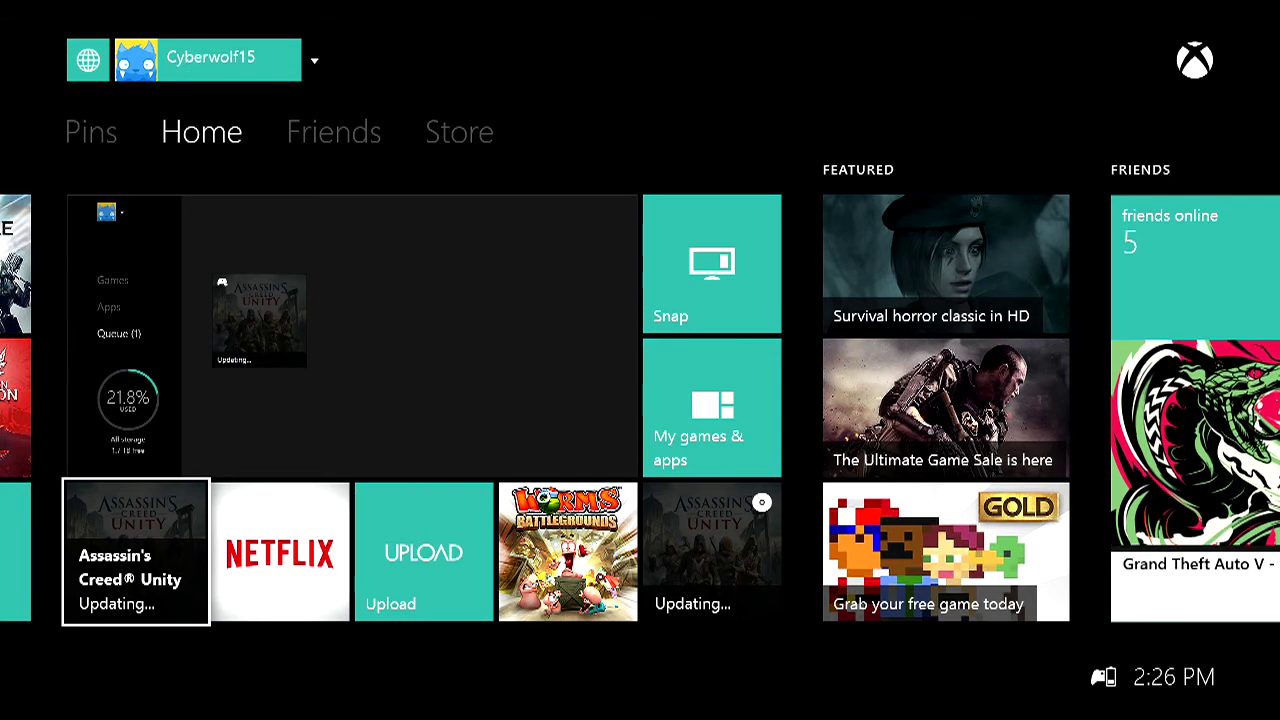
pyautogui.press('Up')
pyautogui.press('Return')
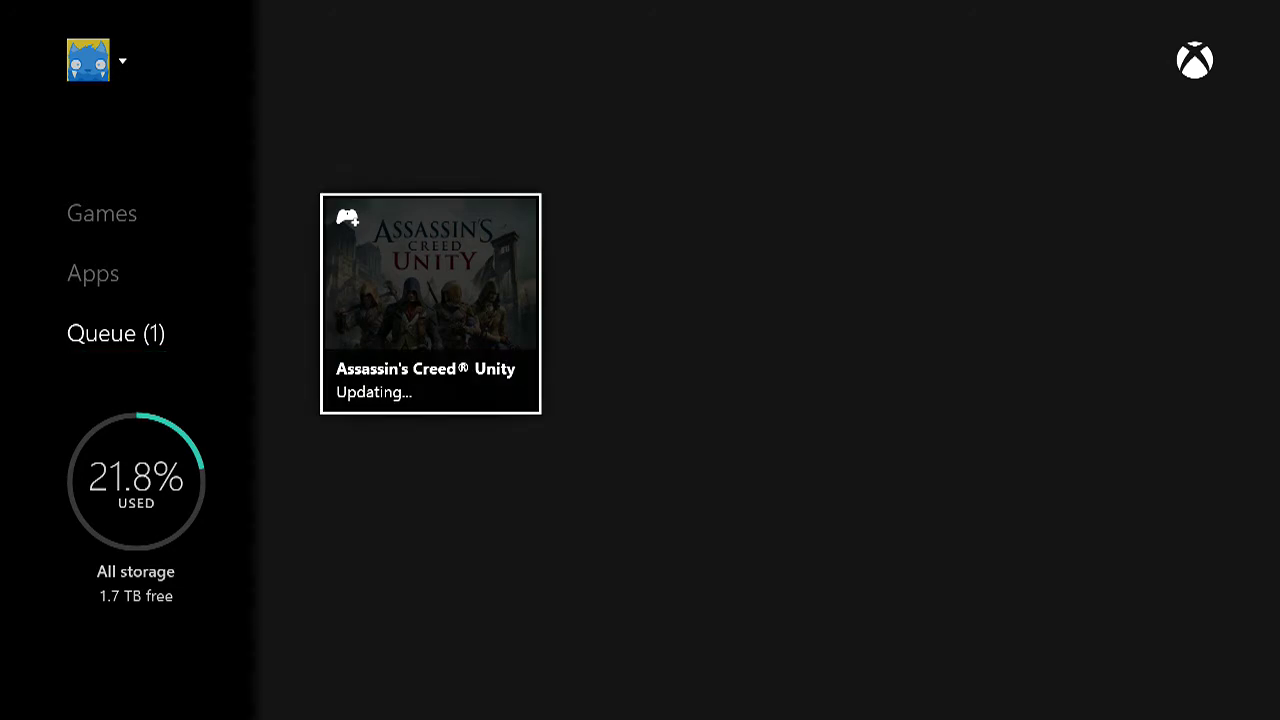
# Look over the queued Assassin's Creed Unity's options, then open its Manage game page.
pyautogui.press('Menu')
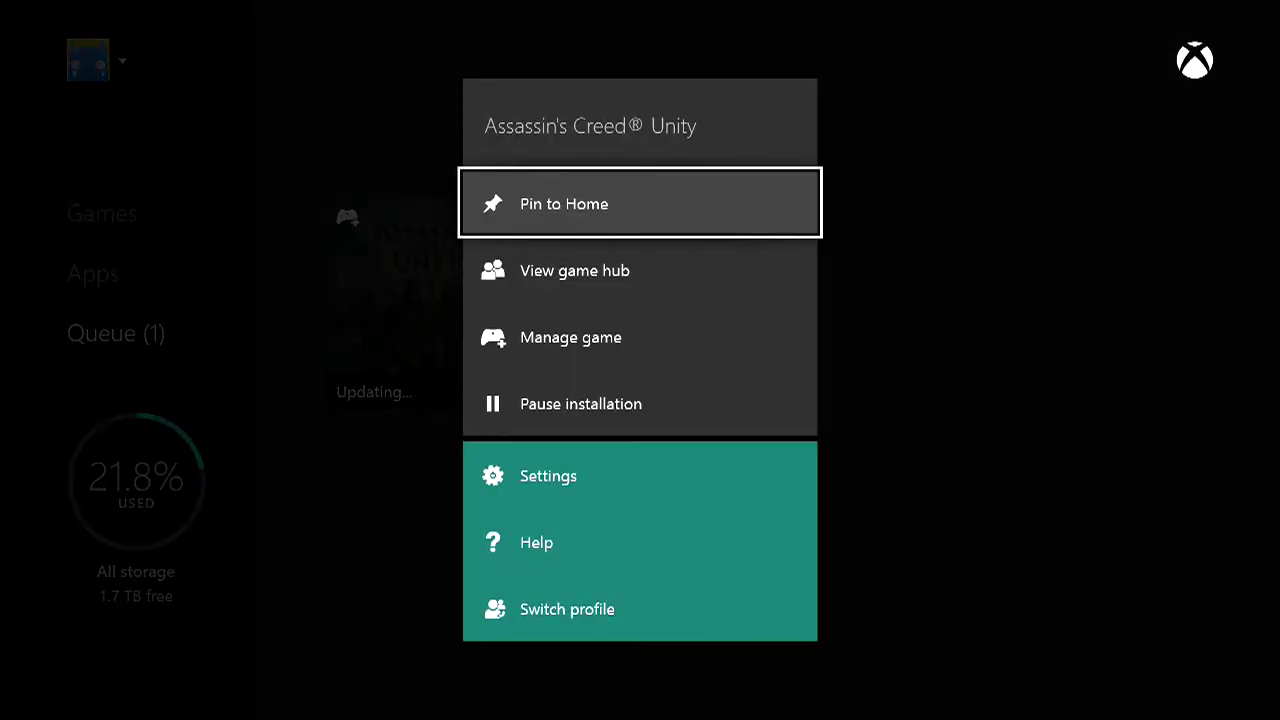
pyautogui.press('Down')
pyautogui.press('Up')
pyautogui.press('Down')
pyautogui.press('Down')
pyautogui.press('Up')
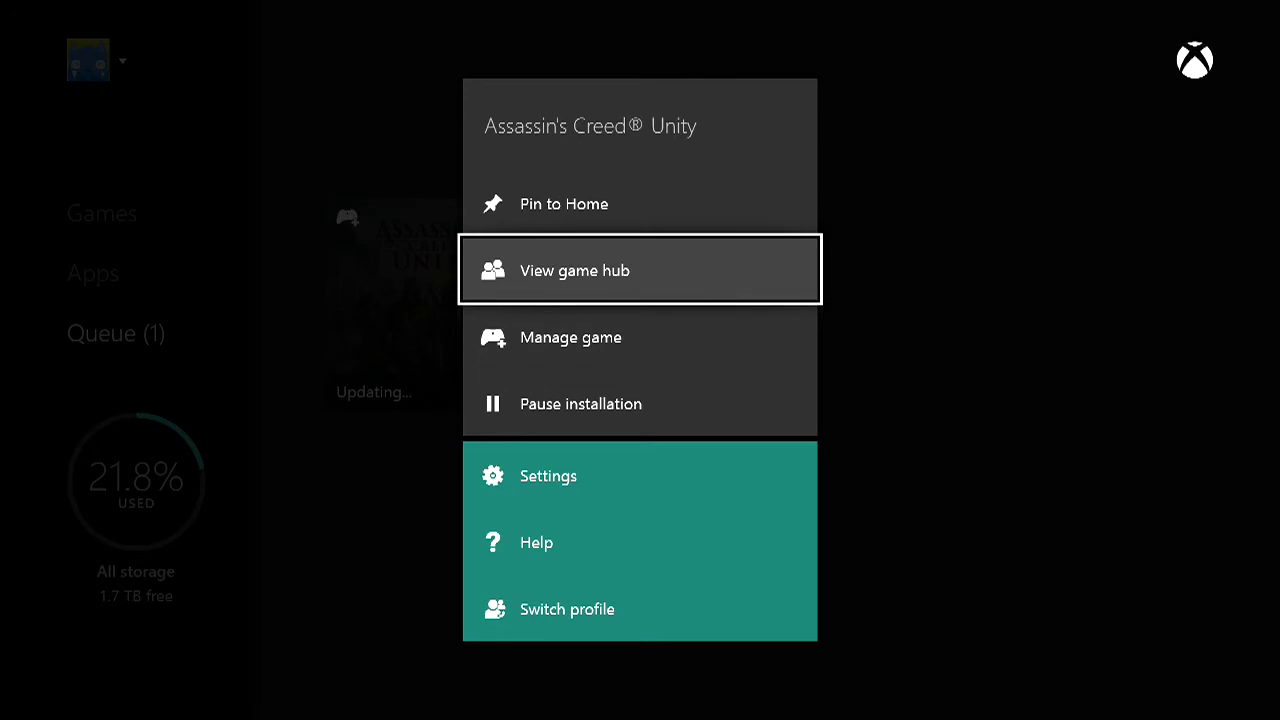
pyautogui.press('Up')
pyautogui.press('Down')
pyautogui.press('Down')
pyautogui.press('Up')
pyautogui.press('Up')
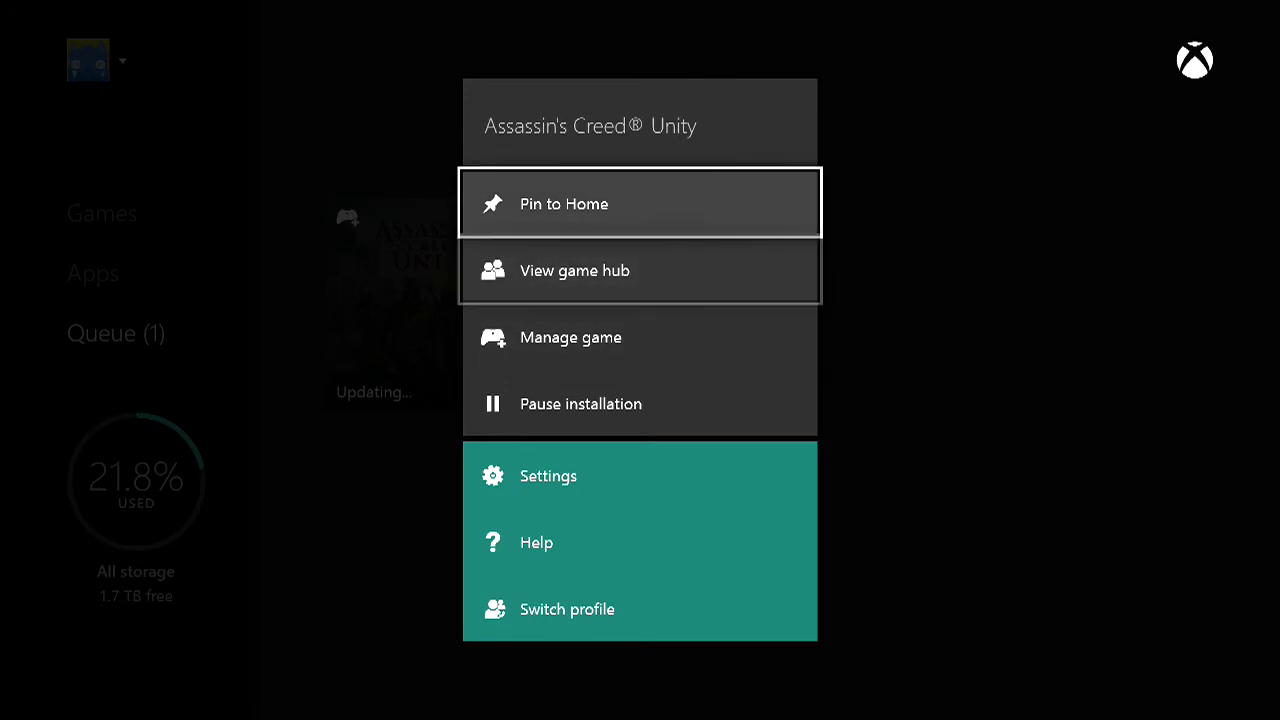
pyautogui.press('Down')
pyautogui.press('Escape')
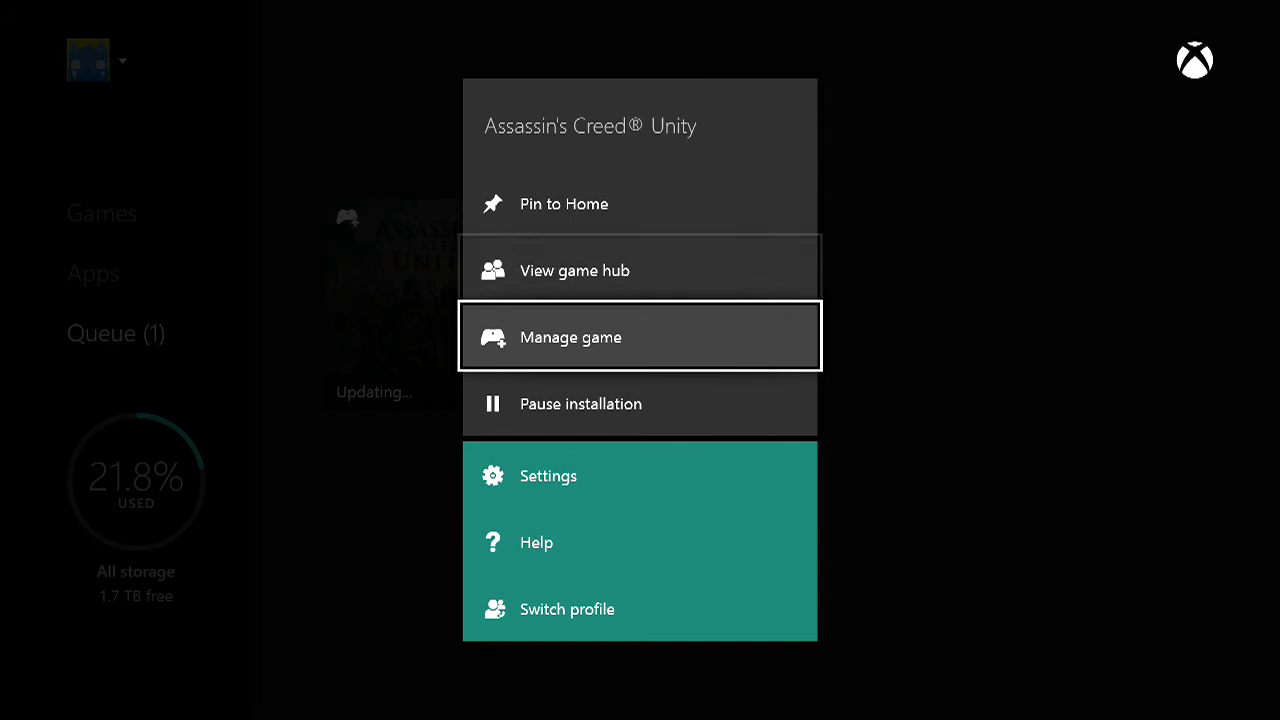
pyautogui.press('Return')
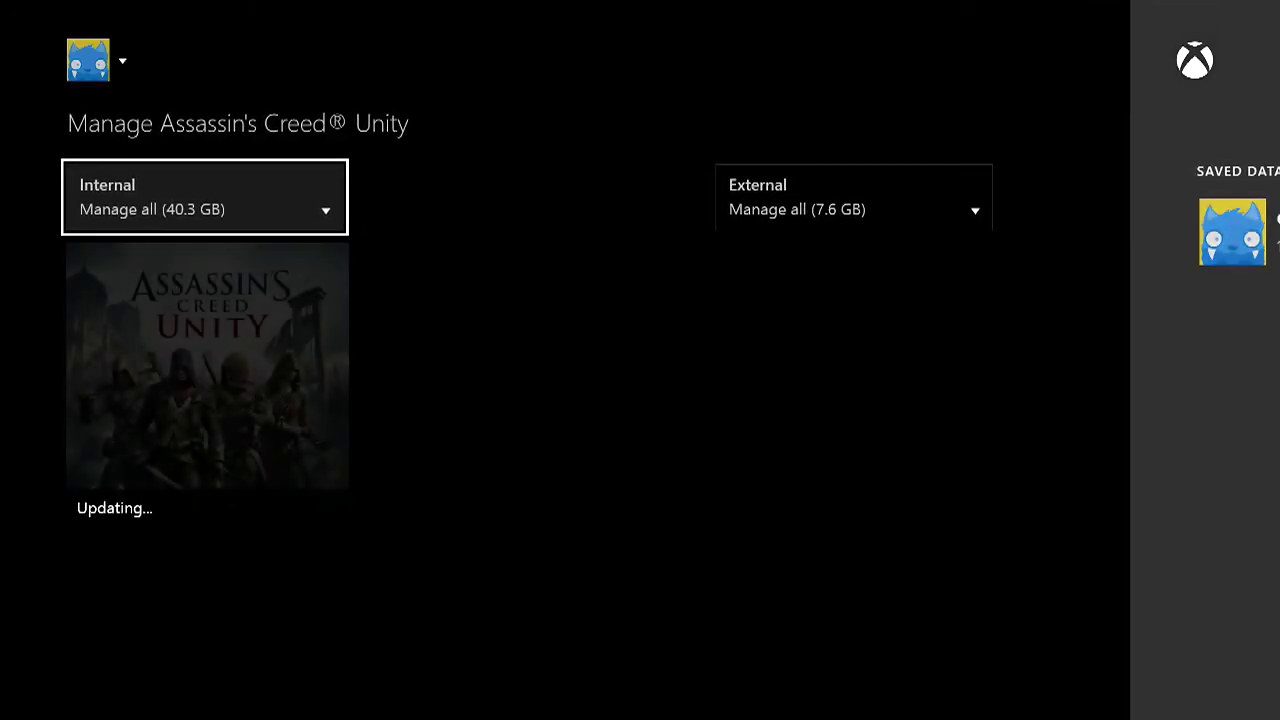
# Browse the installed add-ons, checking the Razorhead Spear (8.8 MB) and Hooked Impaler sizes.
pyautogui.press('Down')
pyautogui.press('Right')
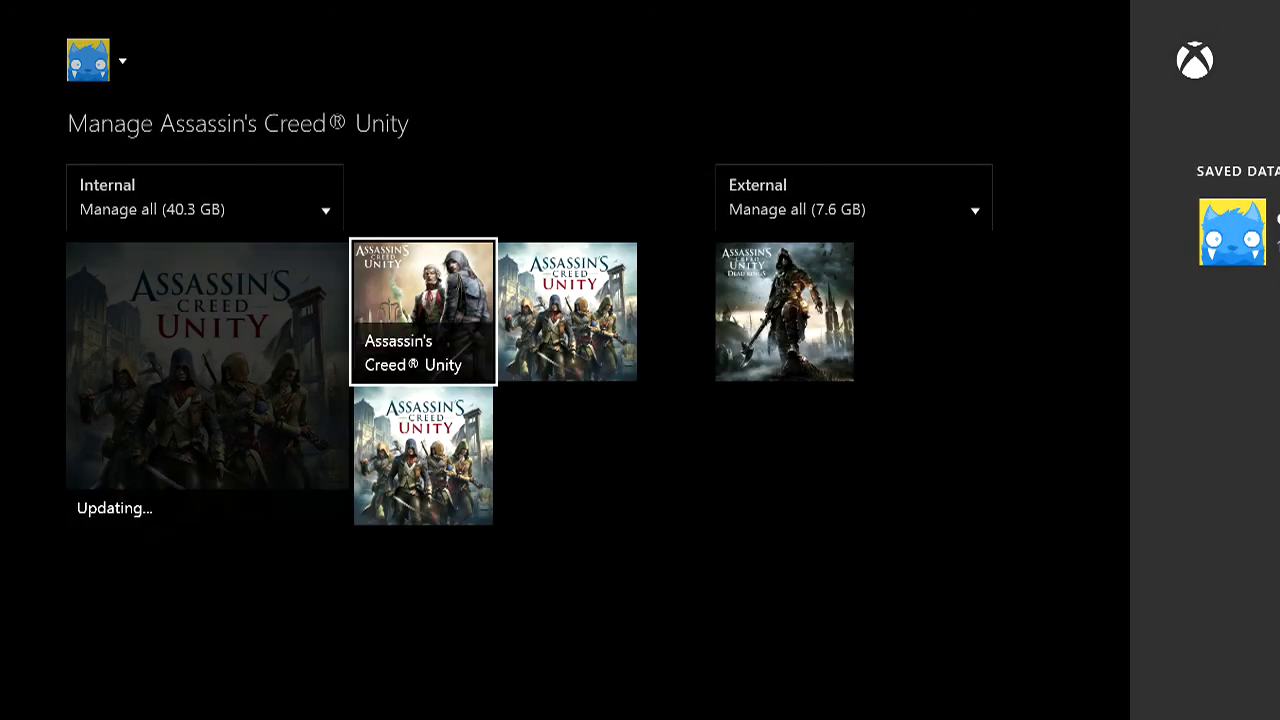
pyautogui.press('Right')
pyautogui.press('Left')
pyautogui.press('Down')
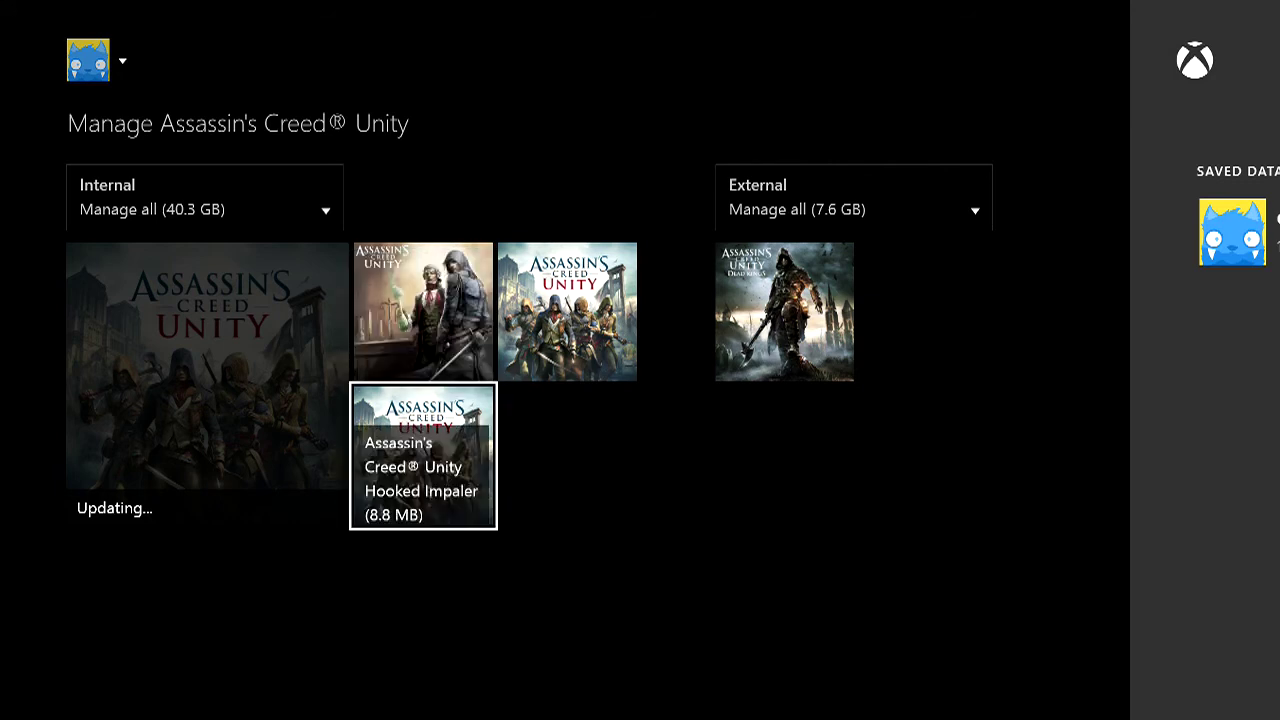
pyautogui.press('Up')
pyautogui.press('Right')
pyautogui.press('Left')
pyautogui.press('Down')
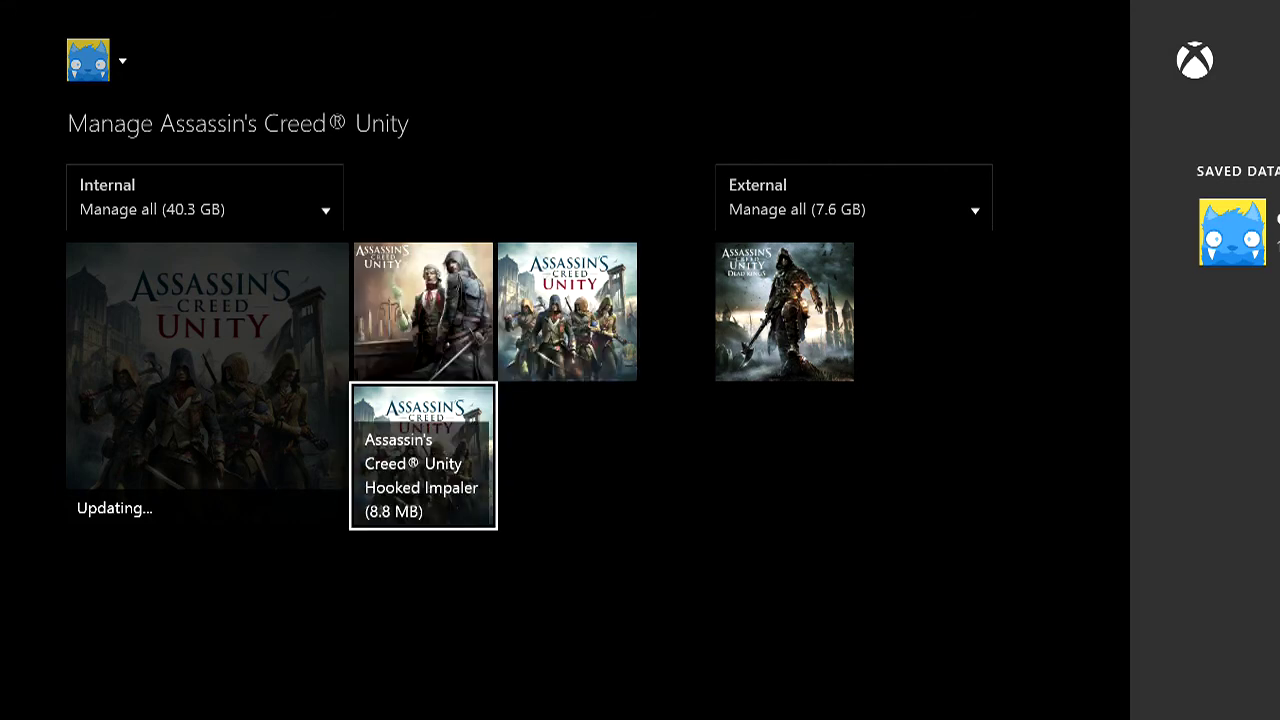
# Check The Chemical Revolution size and the Dead Kings external content, then return to the main game.
pyautogui.press('Up')
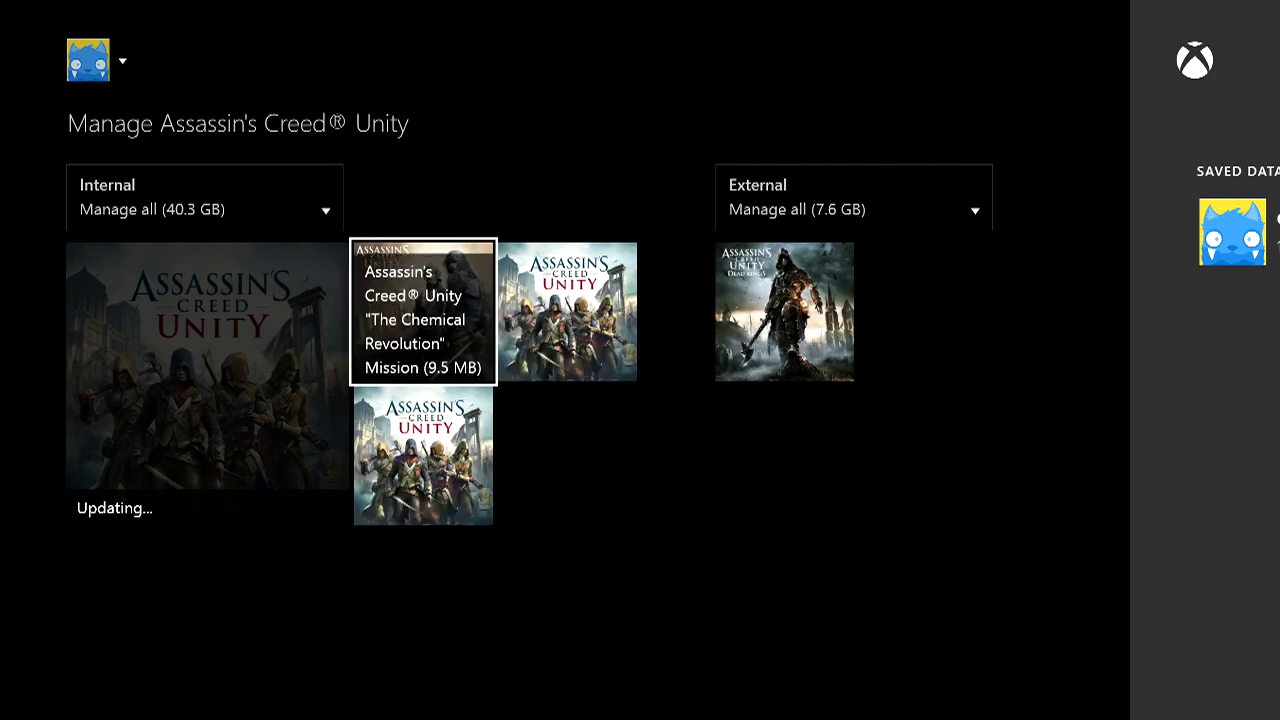
pyautogui.press('Right')
pyautogui.press('Right')
pyautogui.press('Left')
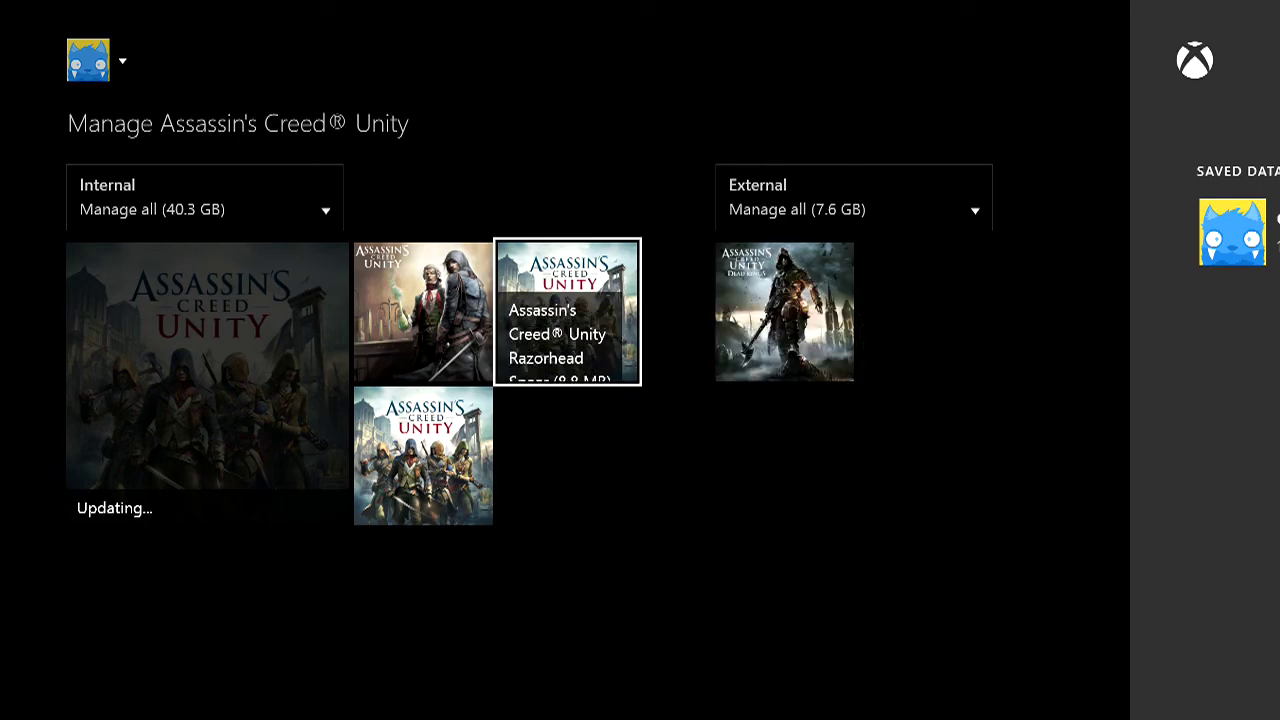
pyautogui.press('Right')
pyautogui.press('Right')
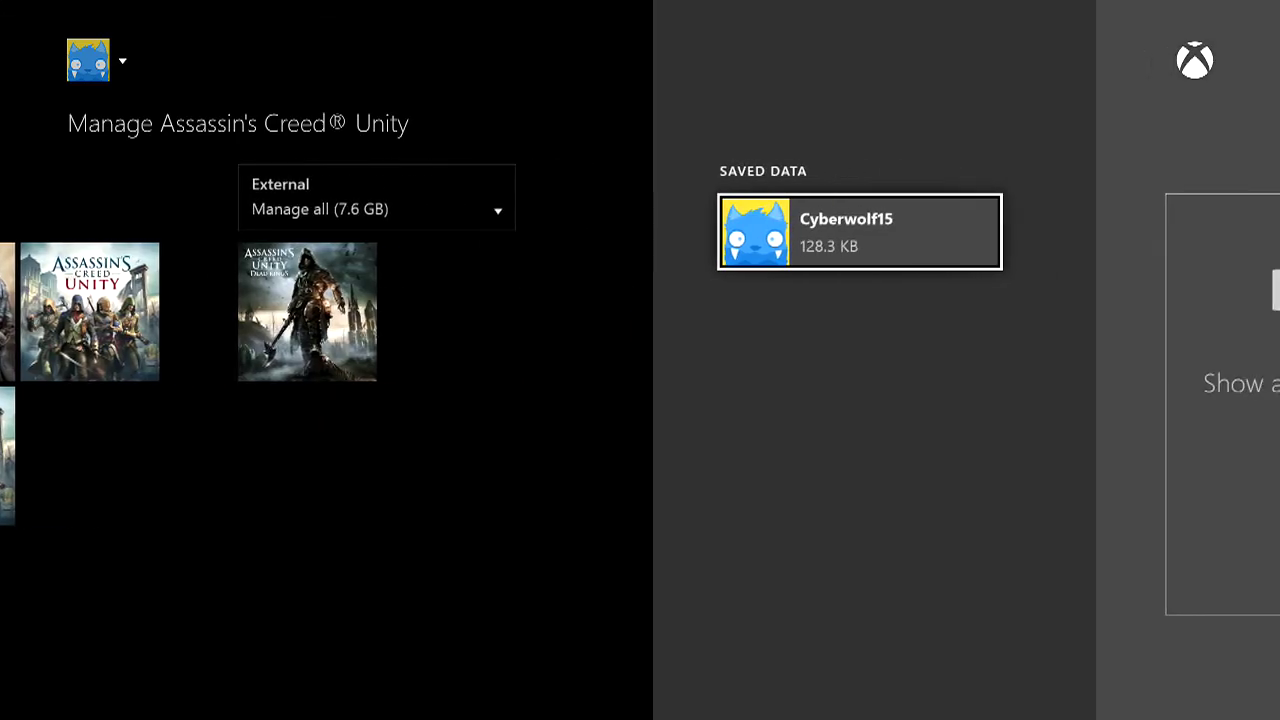
pyautogui.press('Right')
pyautogui.press('Left')
pyautogui.press('Left')
pyautogui.press('Up')
pyautogui.press('Left')
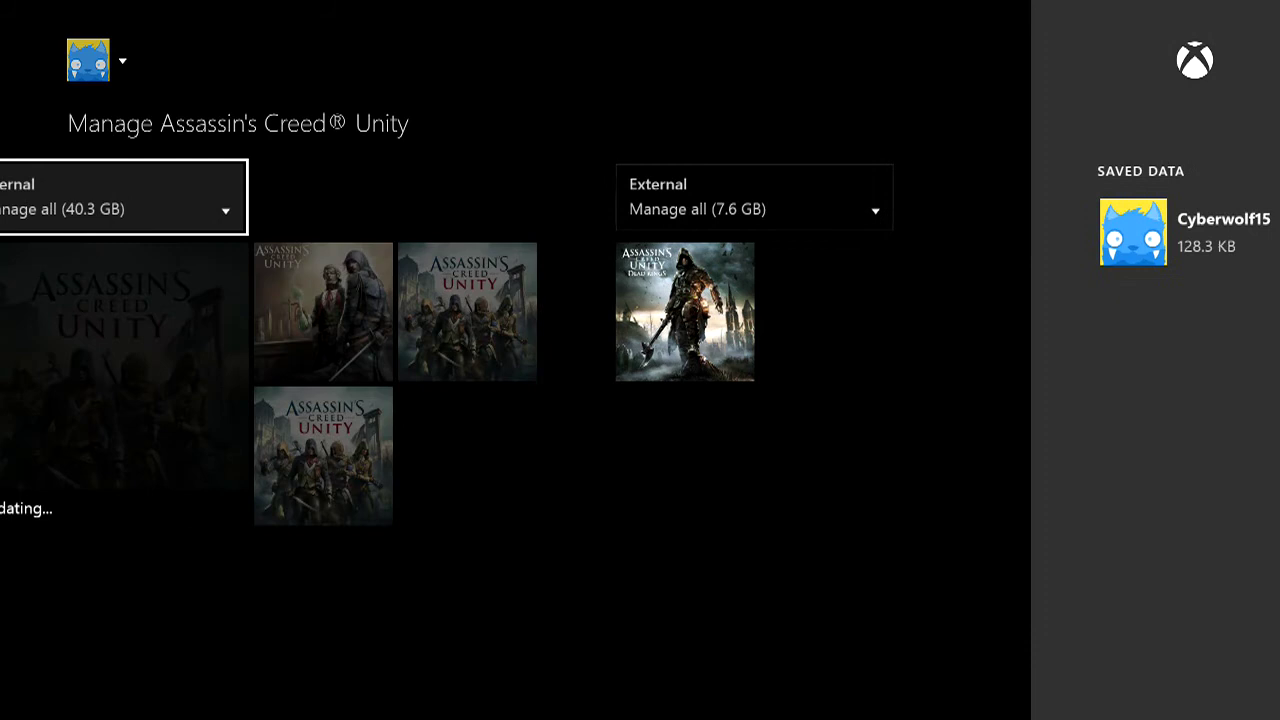
pyautogui.press('Down')
# Recheck the Hooked Impaler, Chemical Revolution and Razorhead Spear add-on sizes.
pyautogui.press('Right')
pyautogui.press('Down')
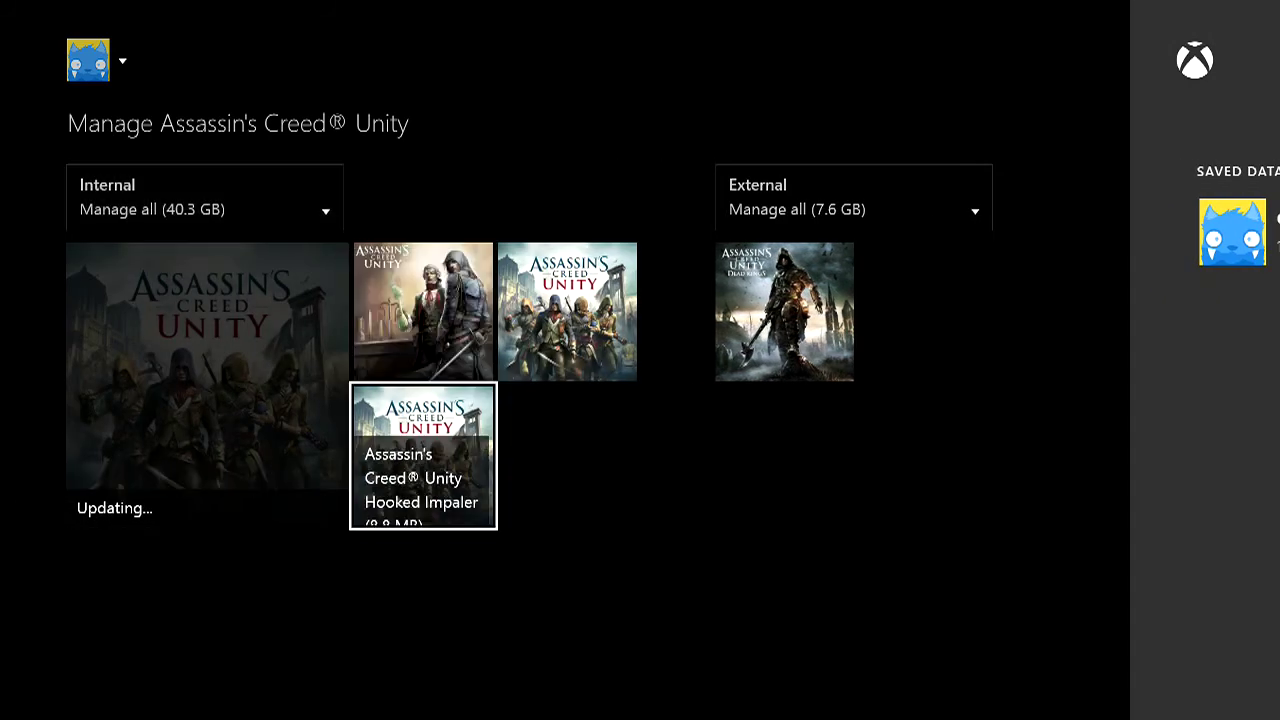
pyautogui.press('Left')
pyautogui.press('Right')
pyautogui.press('Left')
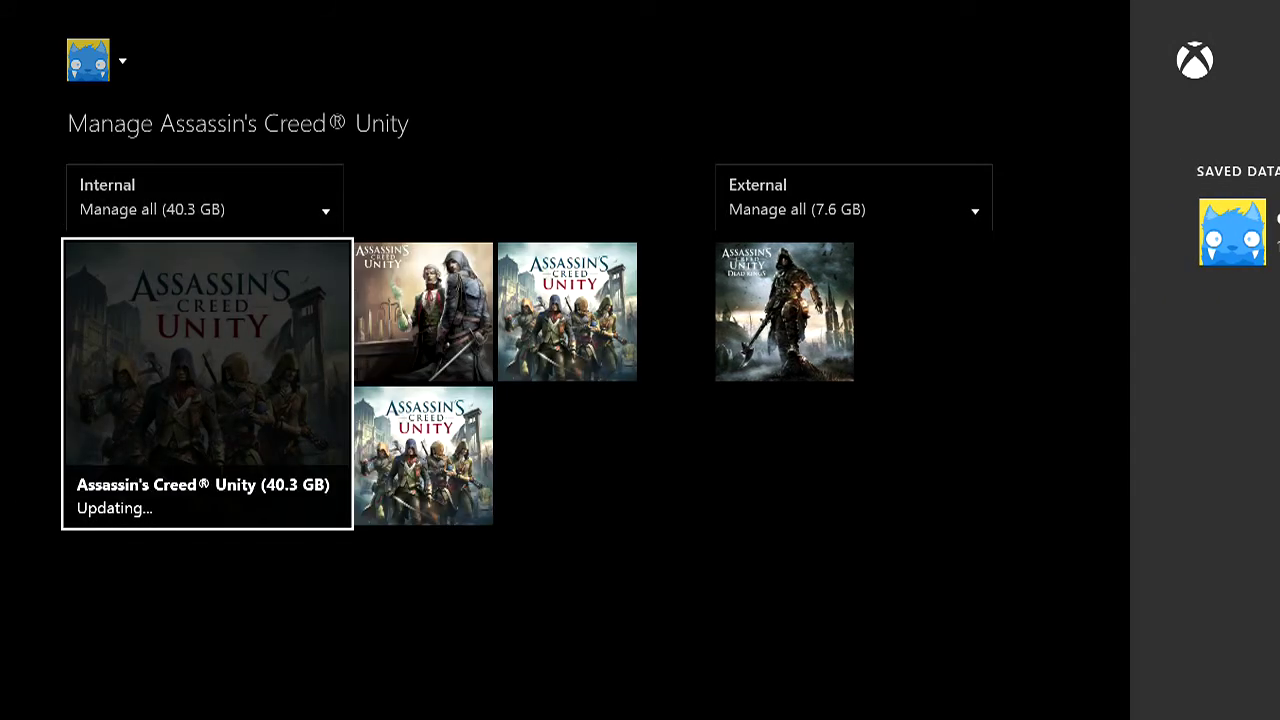
pyautogui.press('Right')
pyautogui.press('Up')
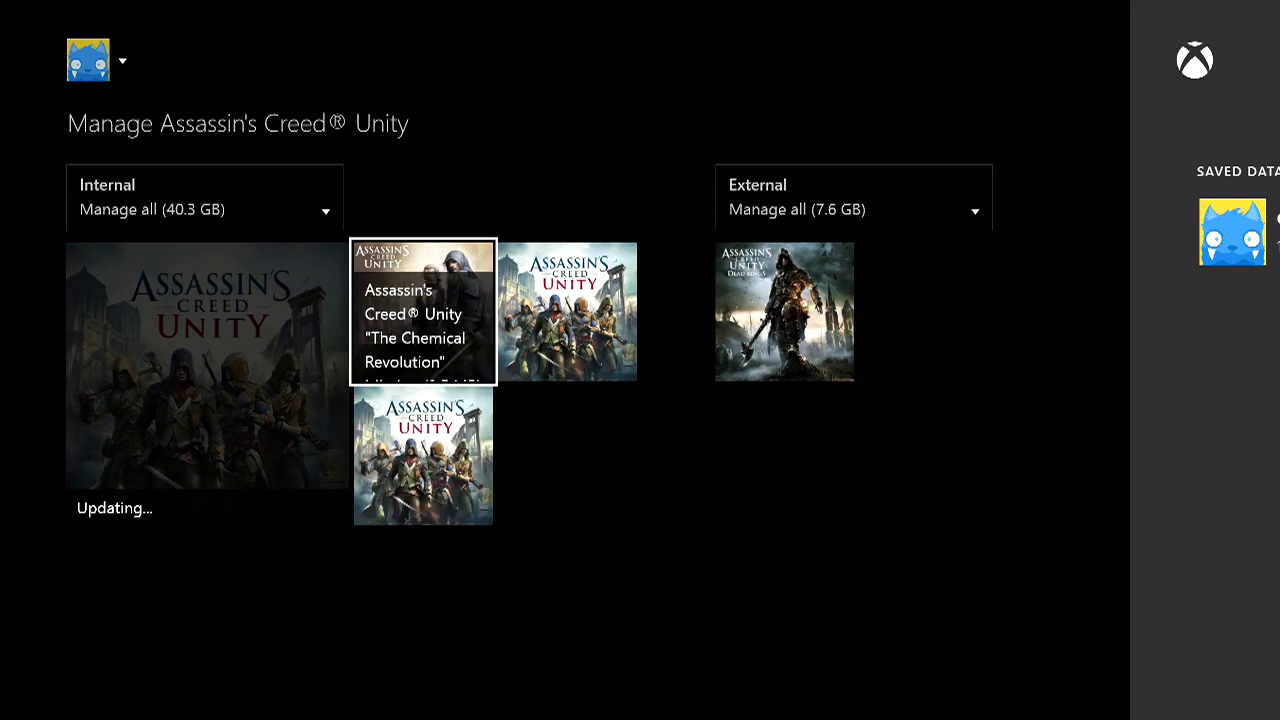
pyautogui.press('Left')
pyautogui.press('Right')
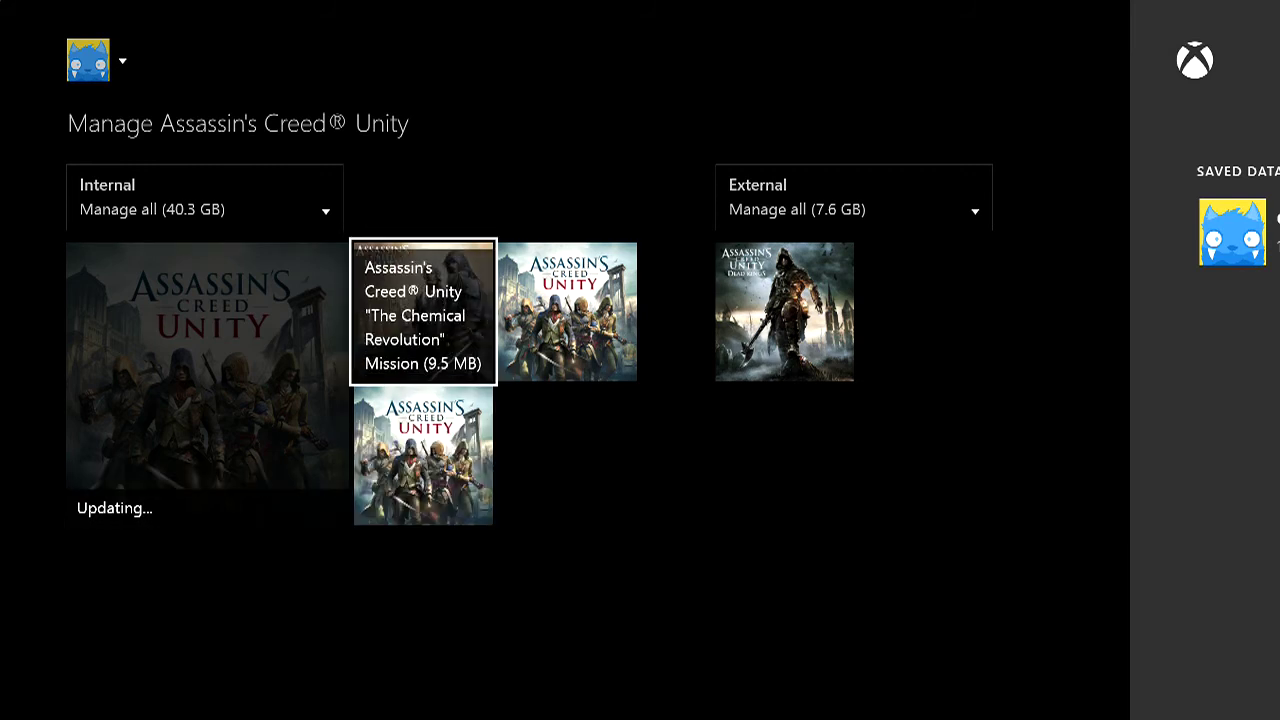
pyautogui.press('Right')
pyautogui.press('Right')
pyautogui.press('Left')
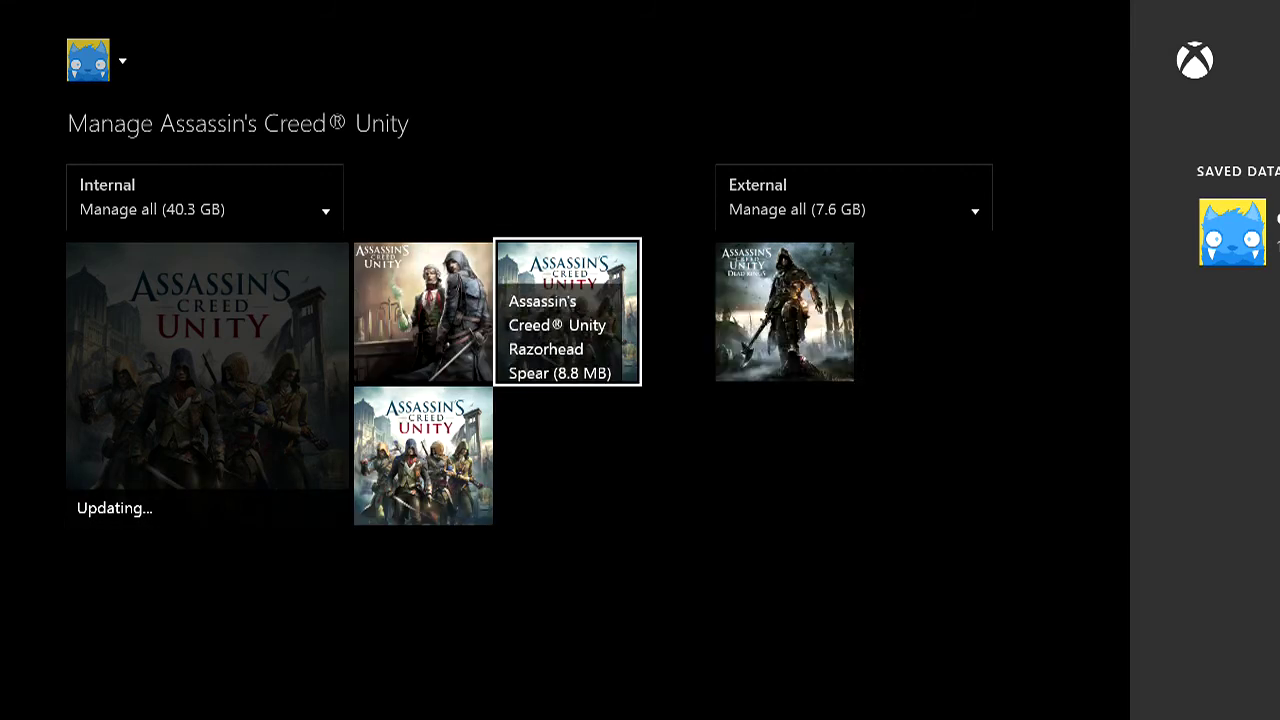
pyautogui.press('Right')
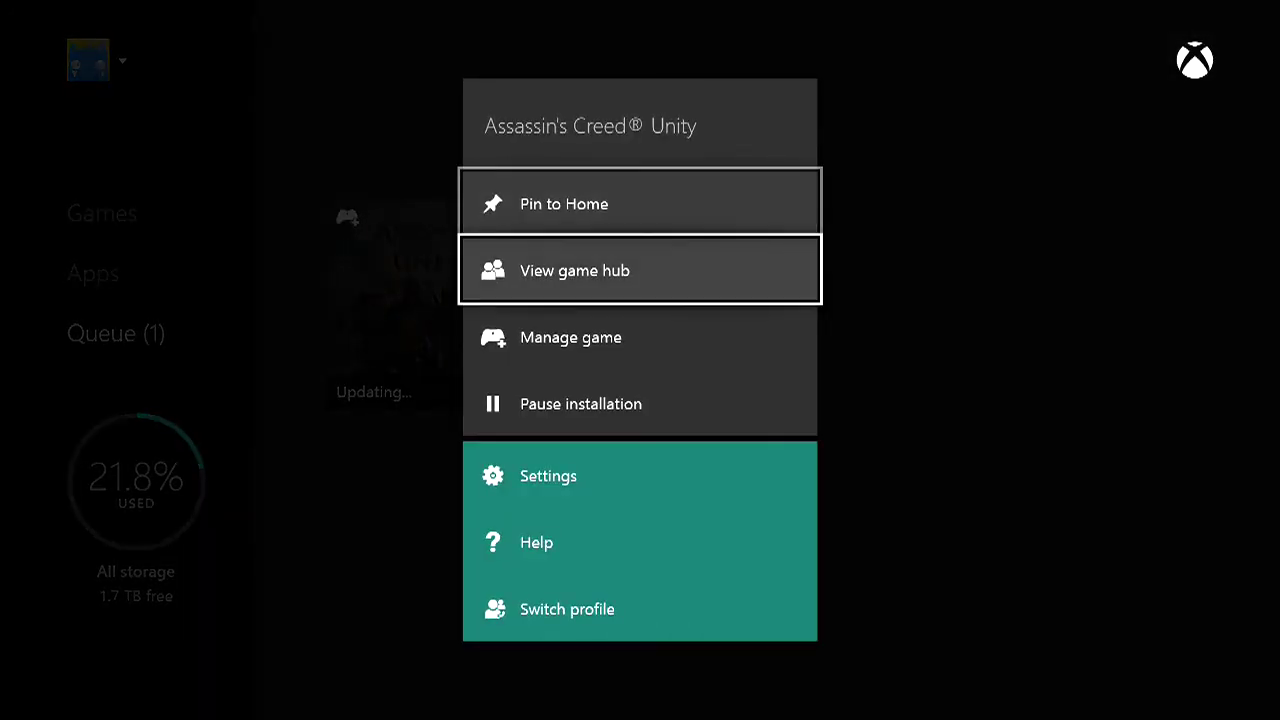
pyautogui.press('Down')
pyautogui.press('Down')
# Pause the Assassin's Creed Unity installation.
pyautogui.press('Return')
# Go Home, open the My games & apps Queue, and bring up Unity's options.
pyautogui.press('super')
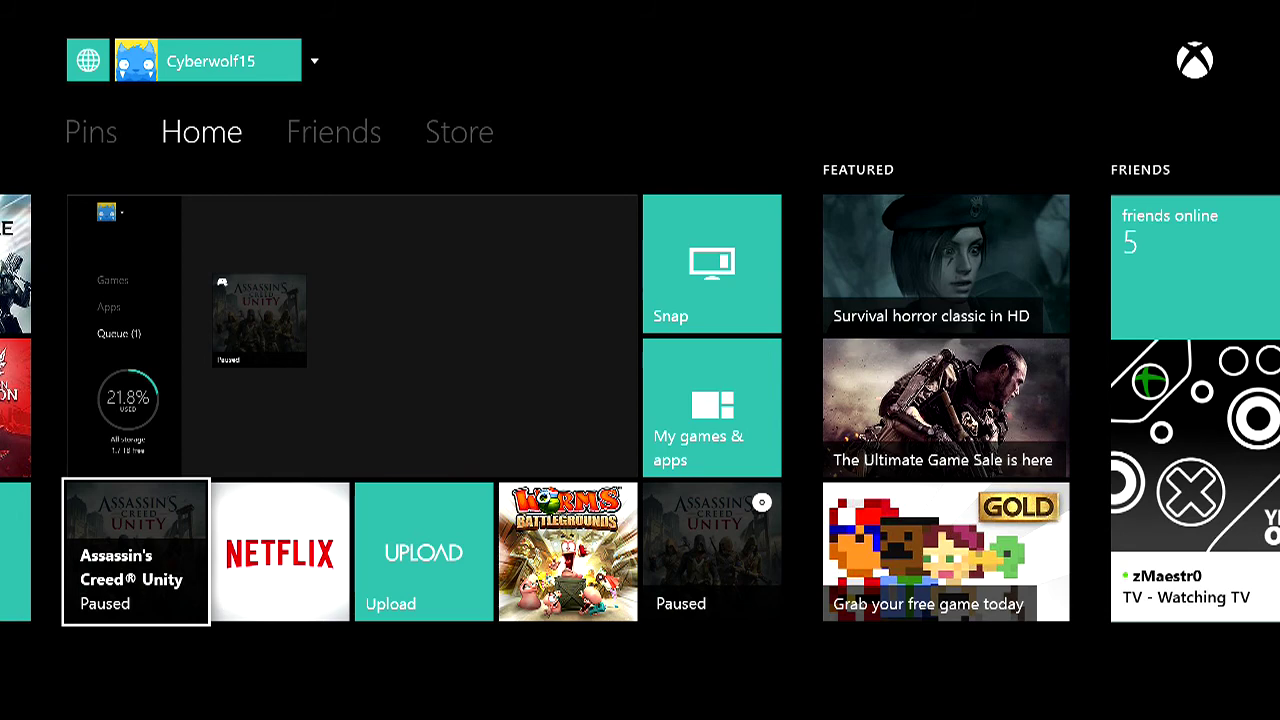
pyautogui.press('Up')
pyautogui.press('Return')
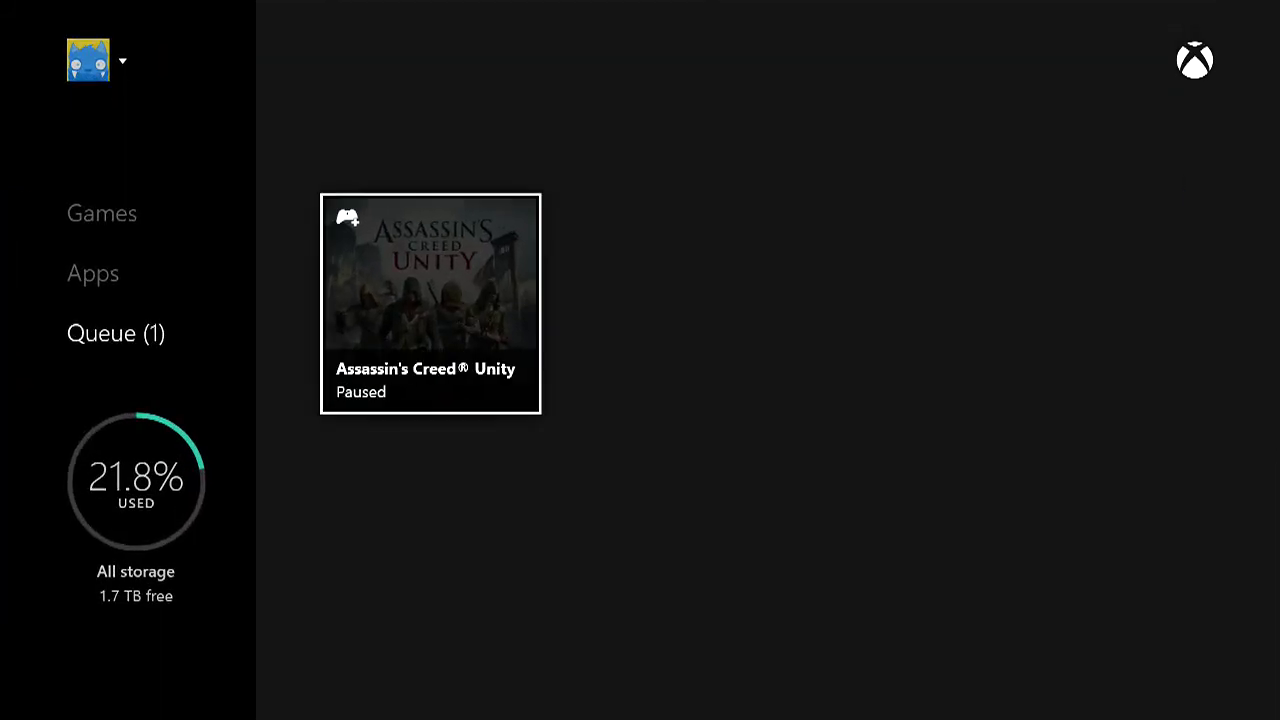
pyautogui.press('Menu')
pyautogui.press('Down')
pyautogui.press('Down')
pyautogui.press('Menu')
# Choose Resume installation for Assassin's Creed Unity; the game stays Paused.
pyautogui.press('Down')
pyautogui.press('Down')
pyautogui.press('Down')
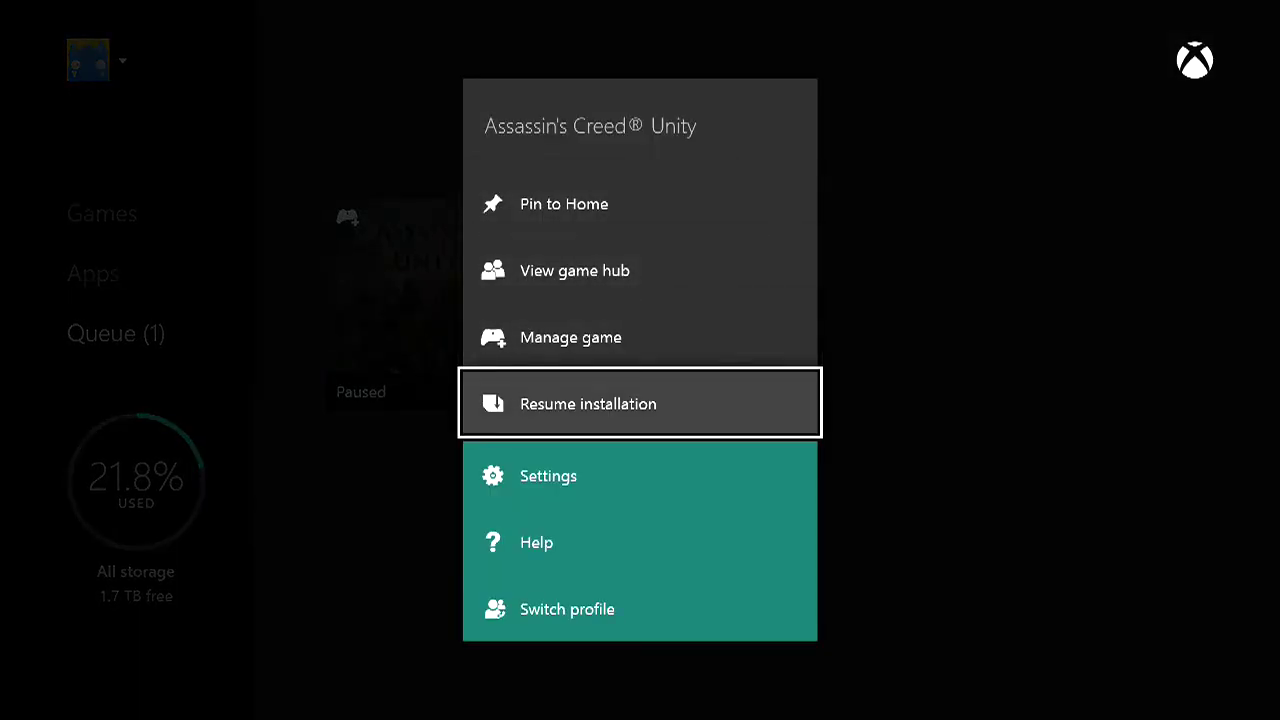
pyautogui.press('Return')
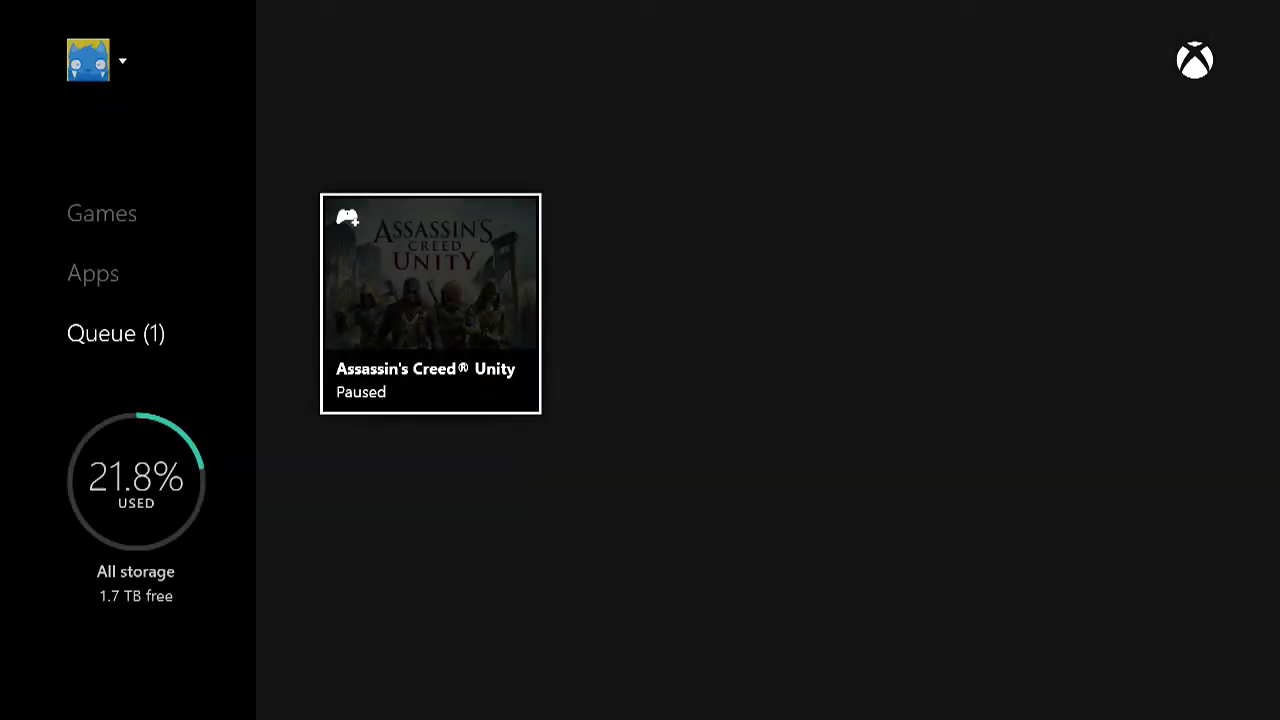
# Try Resume installation a second time and reopen the game's options.
pyautogui.press('Menu')
pyautogui.press('Down')
pyautogui.press('Down')
pyautogui.press('Down')
pyautogui.press('Return')
pyautogui.press('Menu')
pyautogui.press('Down')
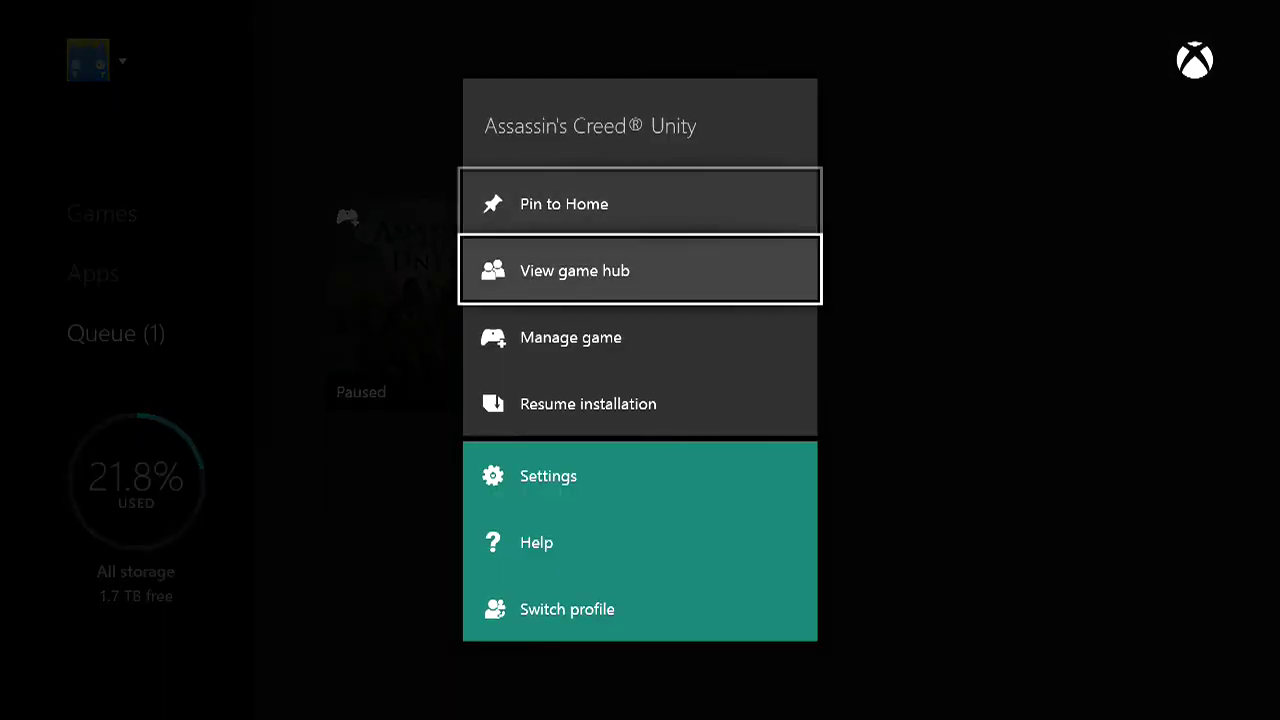
pyautogui.press('Down')
pyautogui.press('Down')
pyautogui.press('Return')
pyautogui.press('Menu')
pyautogui.press('Down')
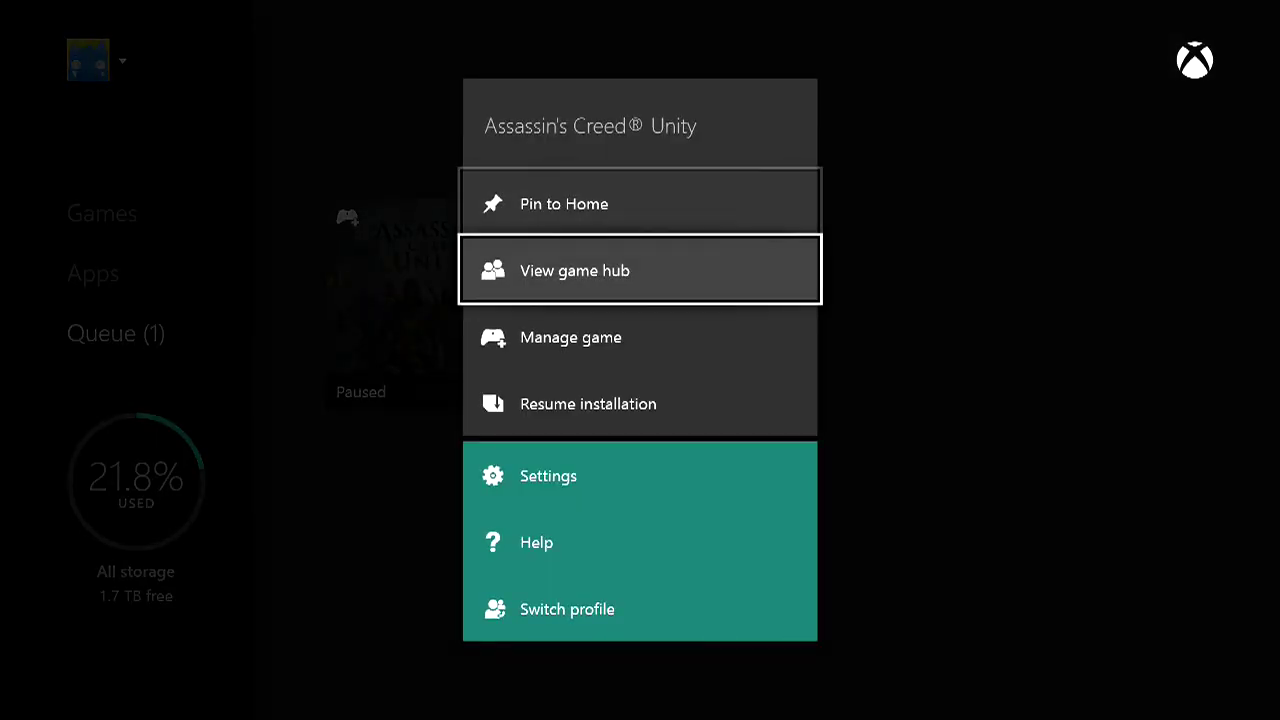
pyautogui.press('Down')
pyautogui.press('Down')
pyautogui.press('Return')
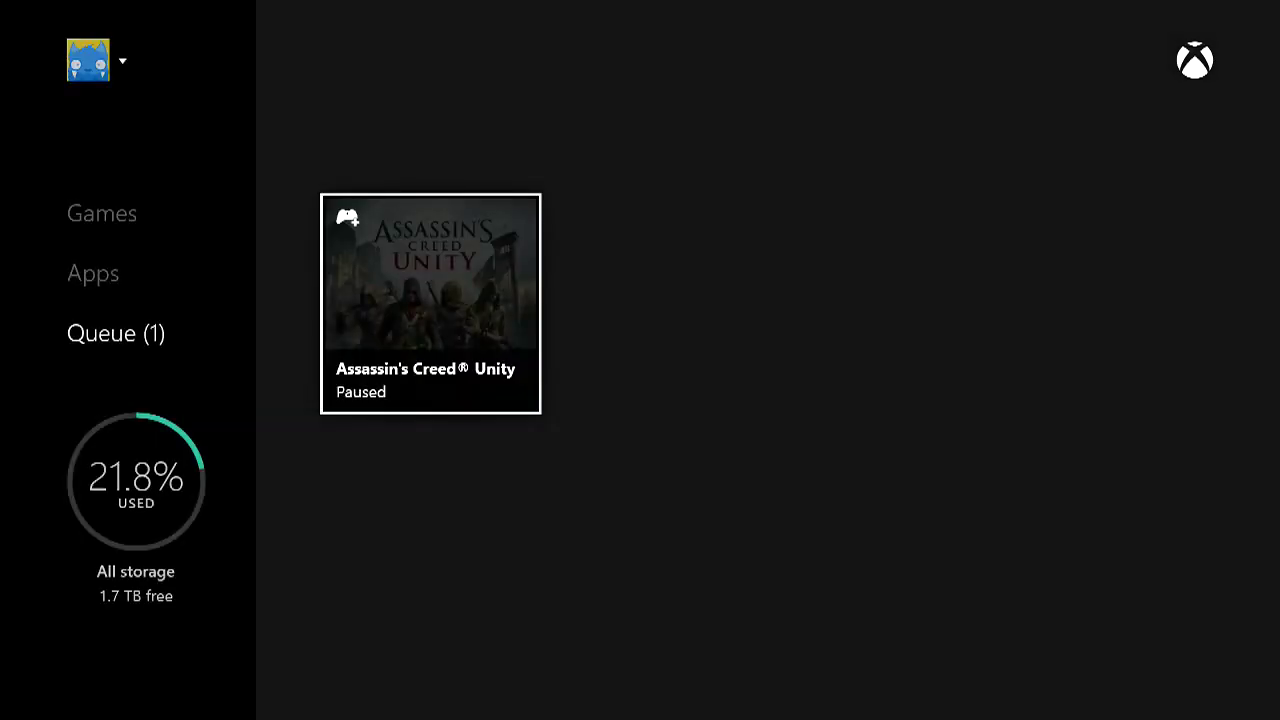